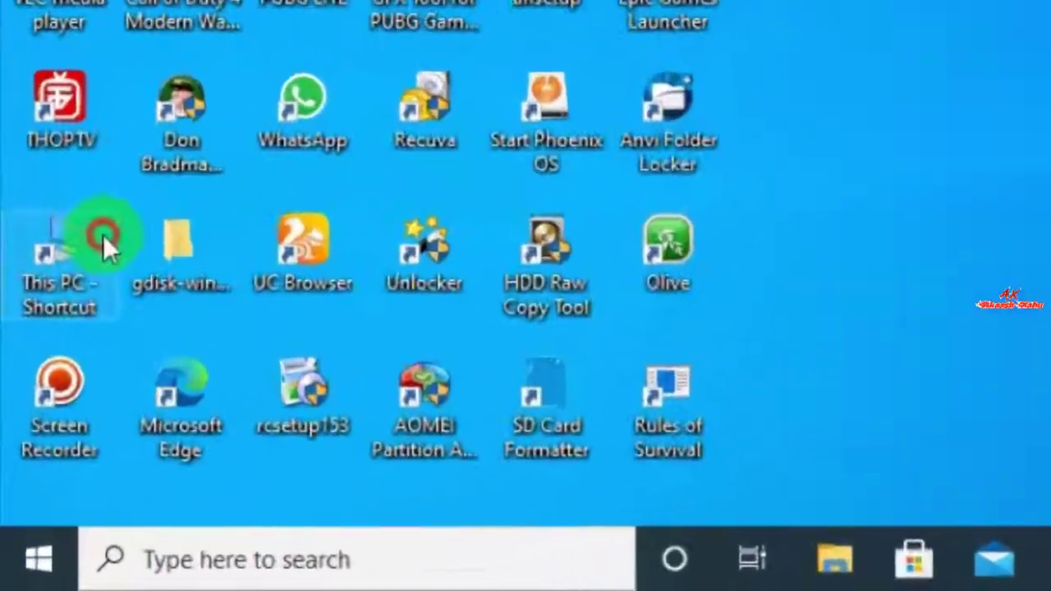
- Open the Performance Options from the advanced system settings of This PC
double_click(33, 427)
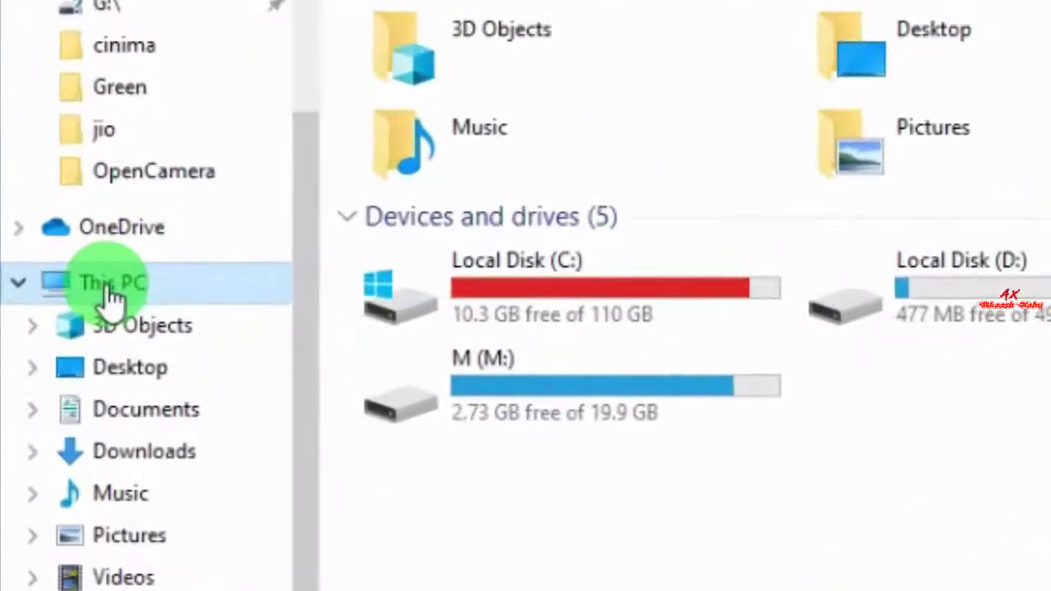
right_click(109, 288)
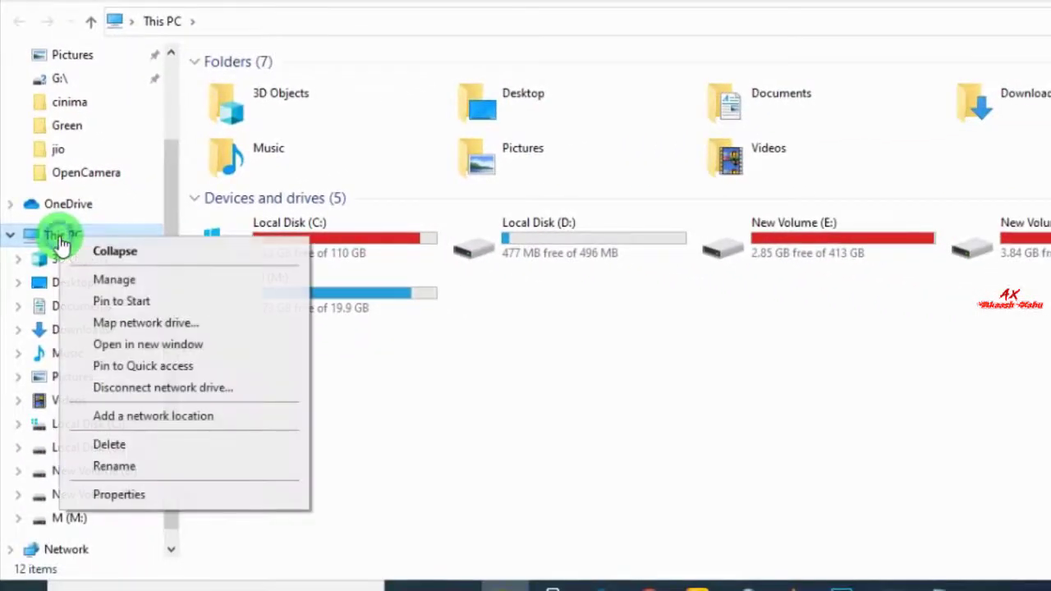
click(151, 503)
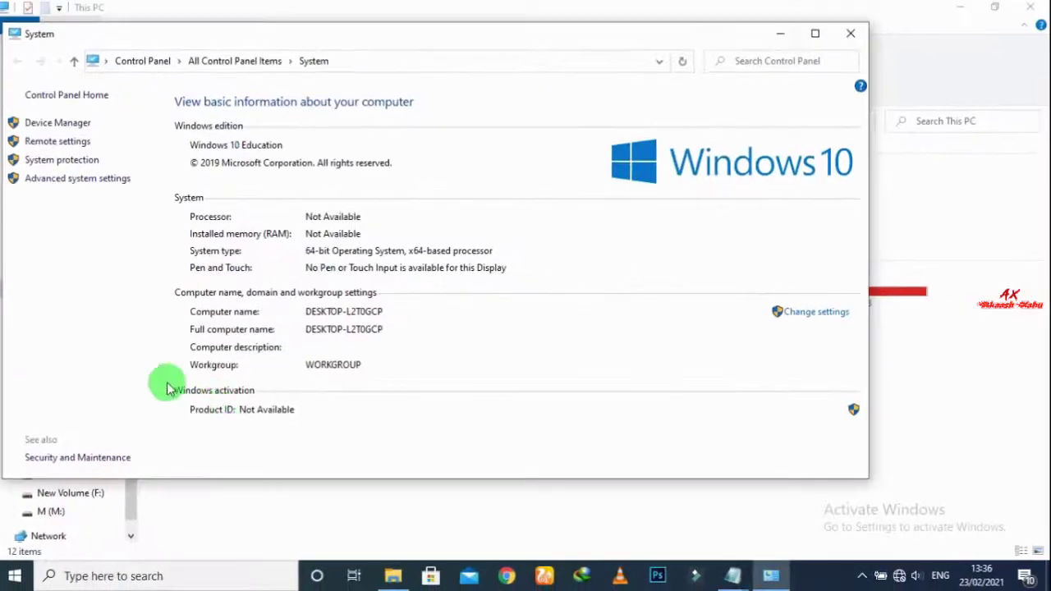
click(74, 179)
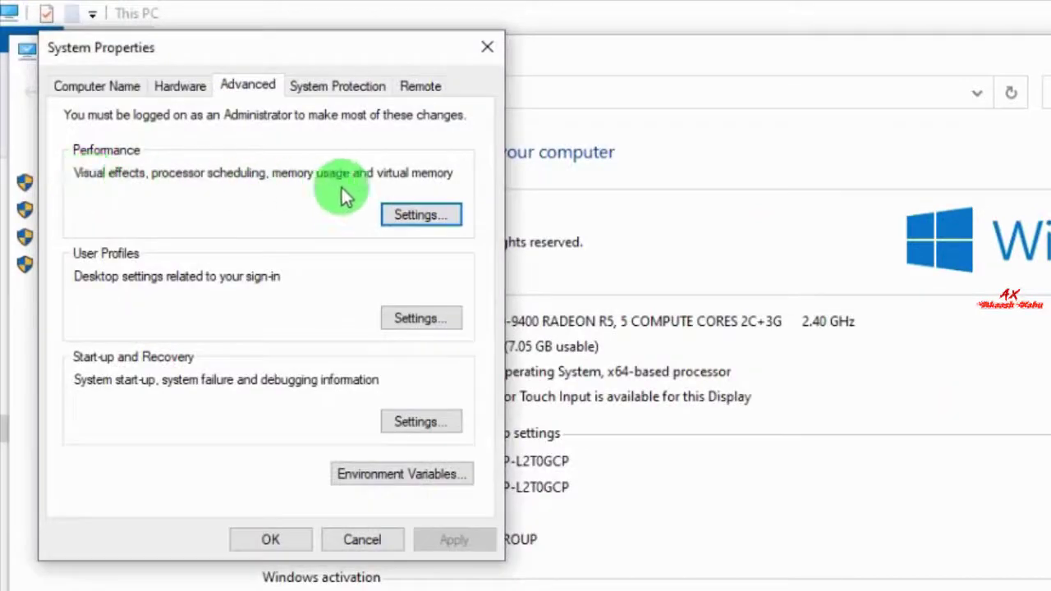
click(423, 207)
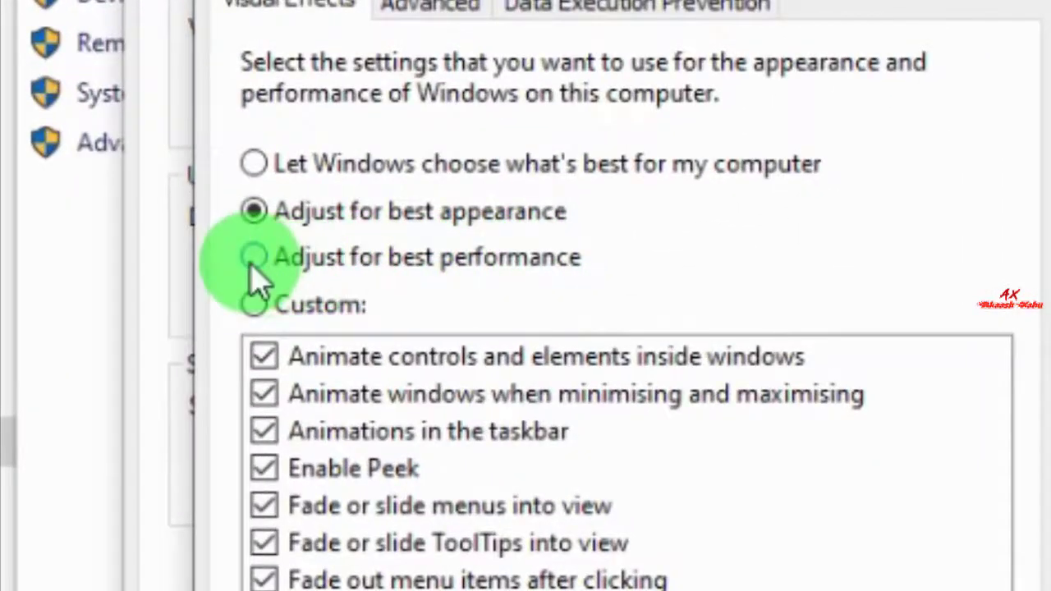
- Set the visual effects to Adjust for best performance, apply the change, and close the system dialogs and File Explorer
click(296, 261)
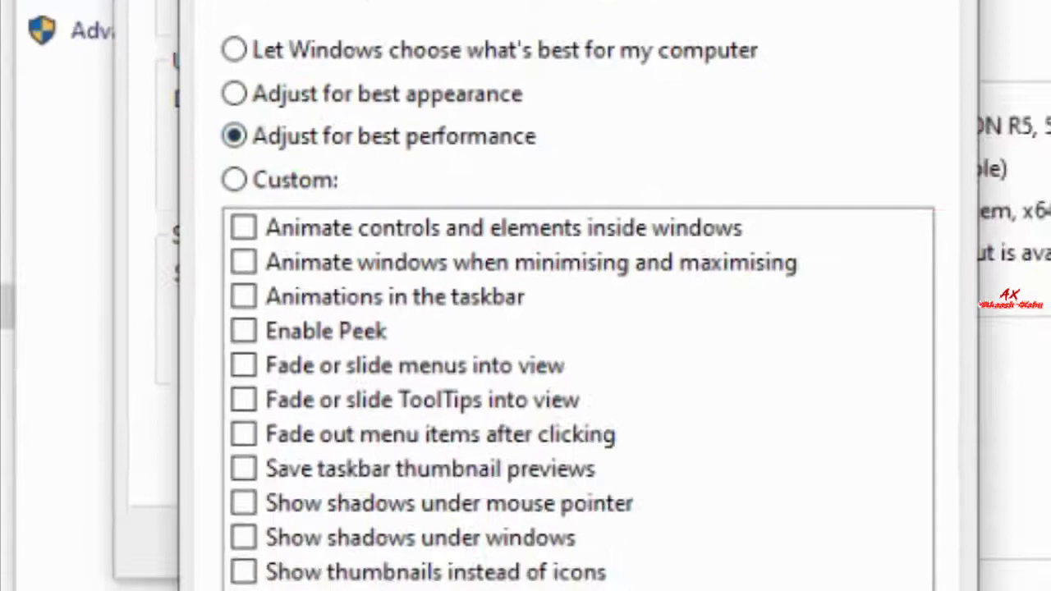
click(732, 532)
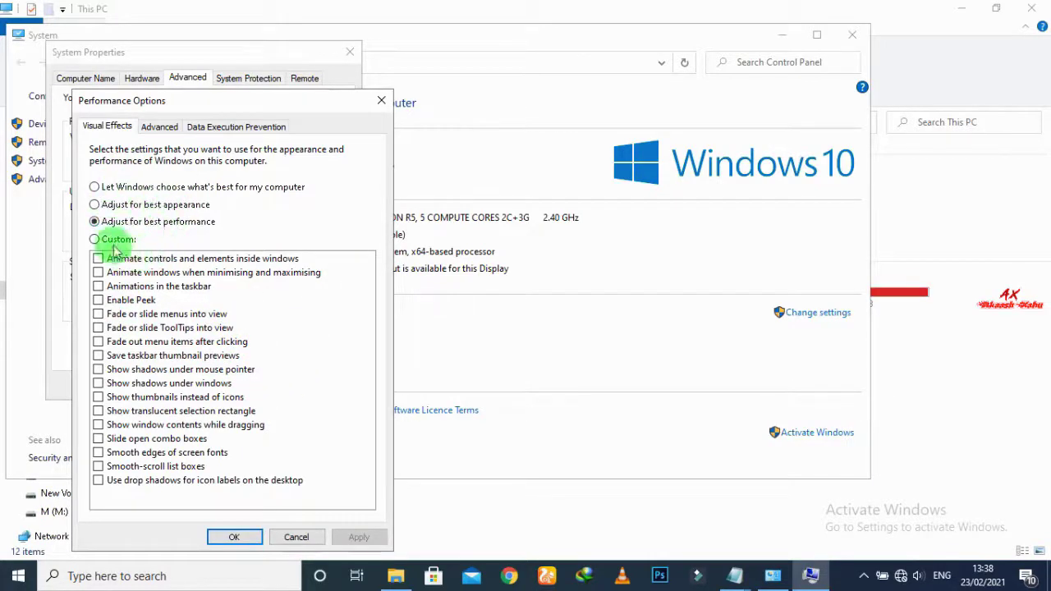
click(230, 539)
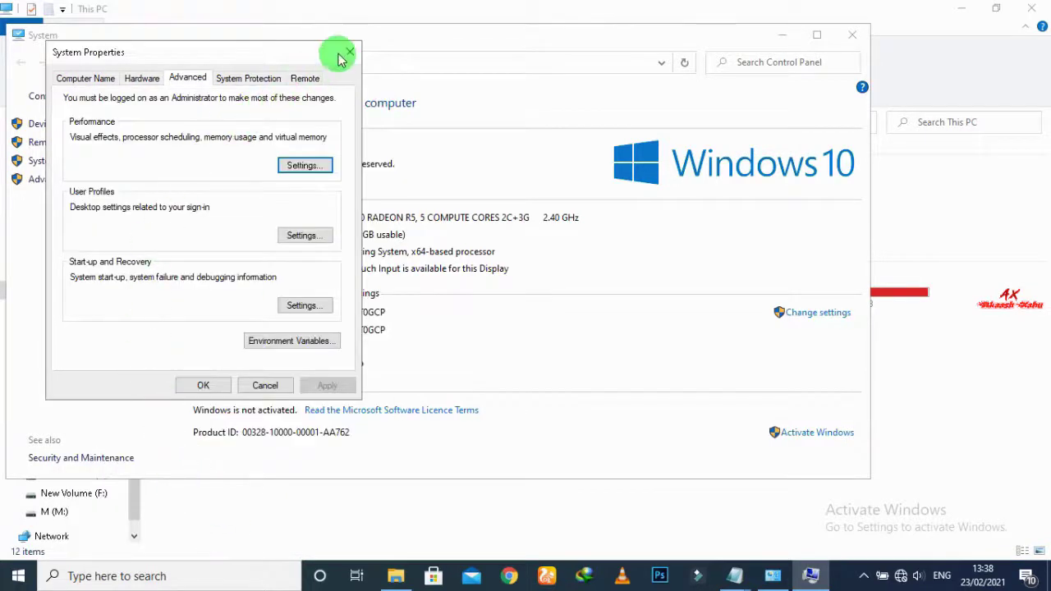
click(203, 385)
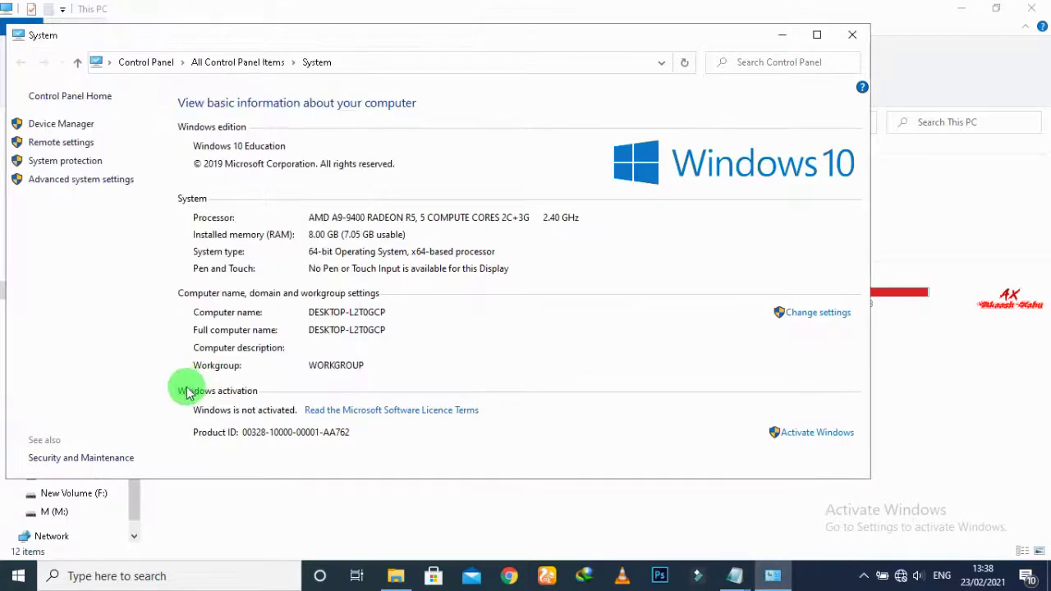
click(860, 36)
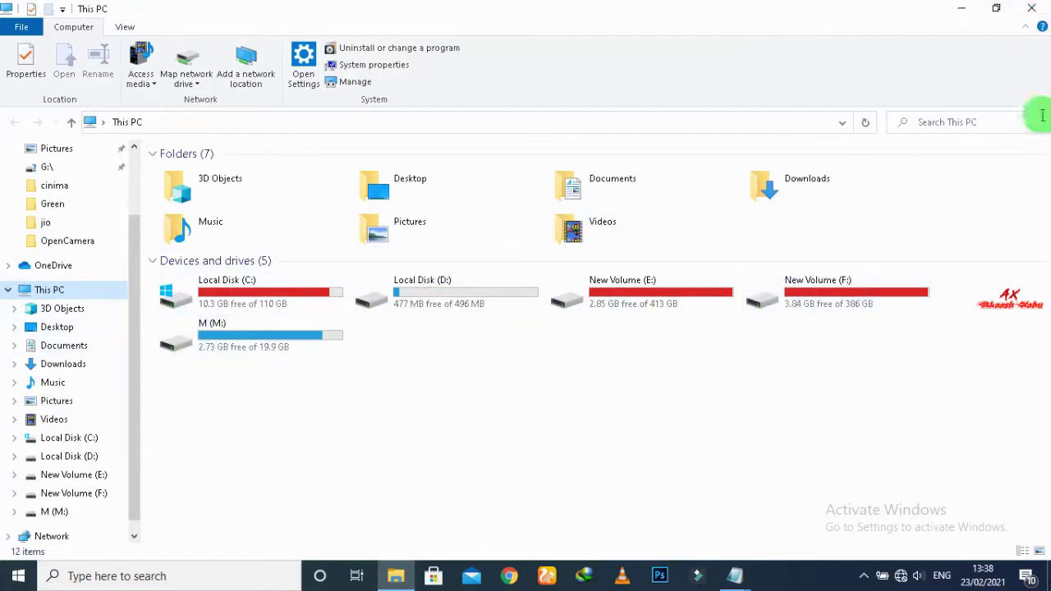
click(1032, 8)
- Refresh the desktop five times
right_click(643, 157)
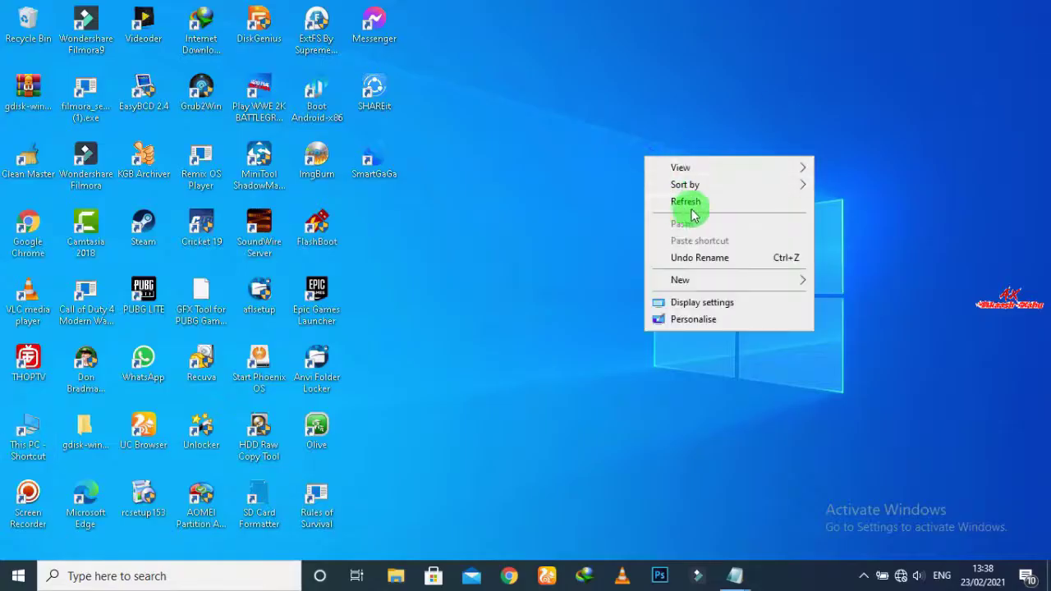
click(692, 205)
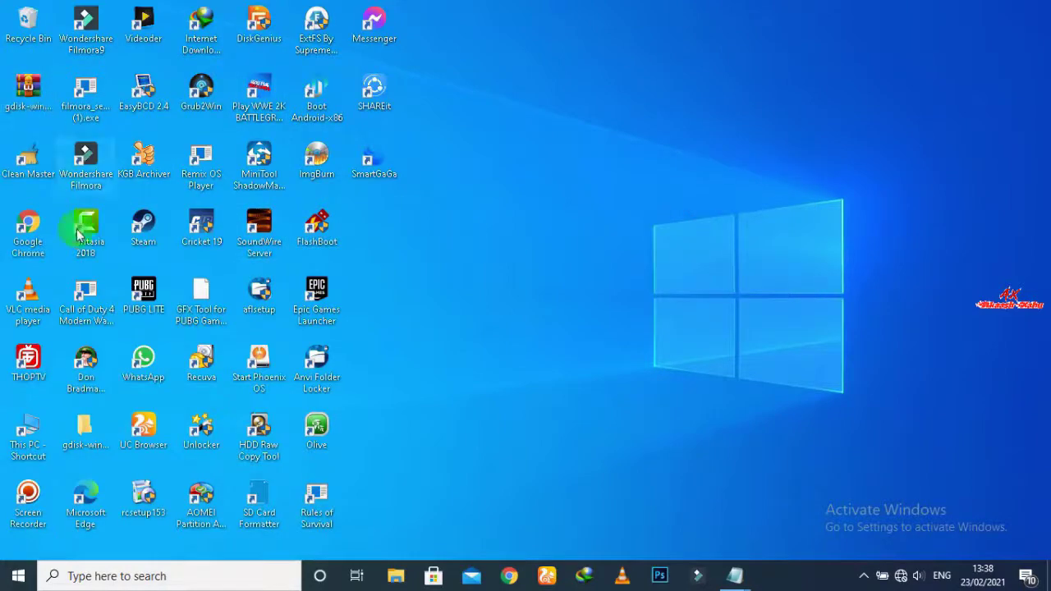
right_click(613, 101)
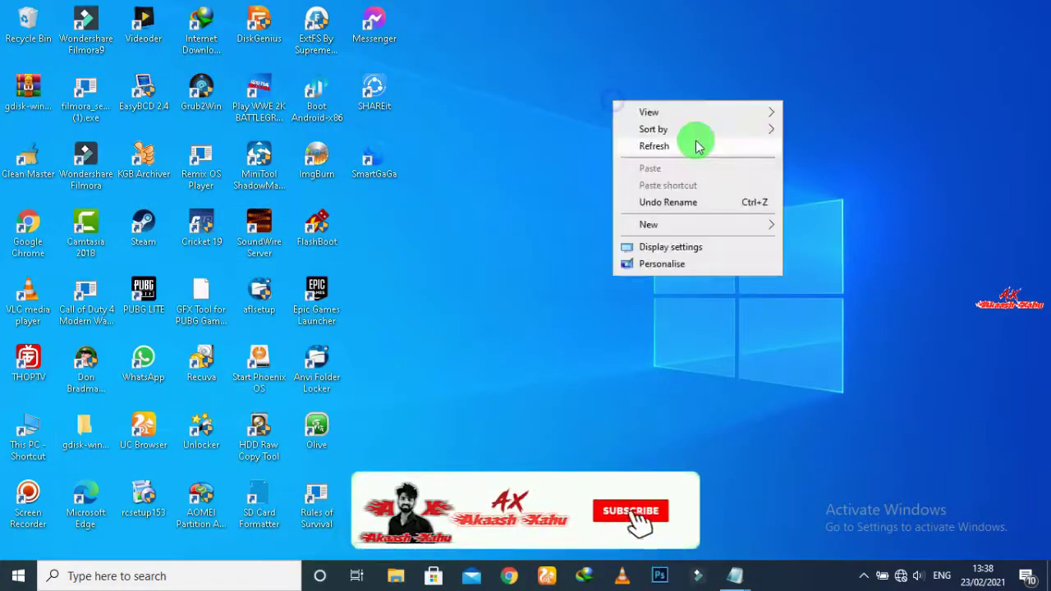
click(696, 145)
right_click(697, 141)
click(740, 182)
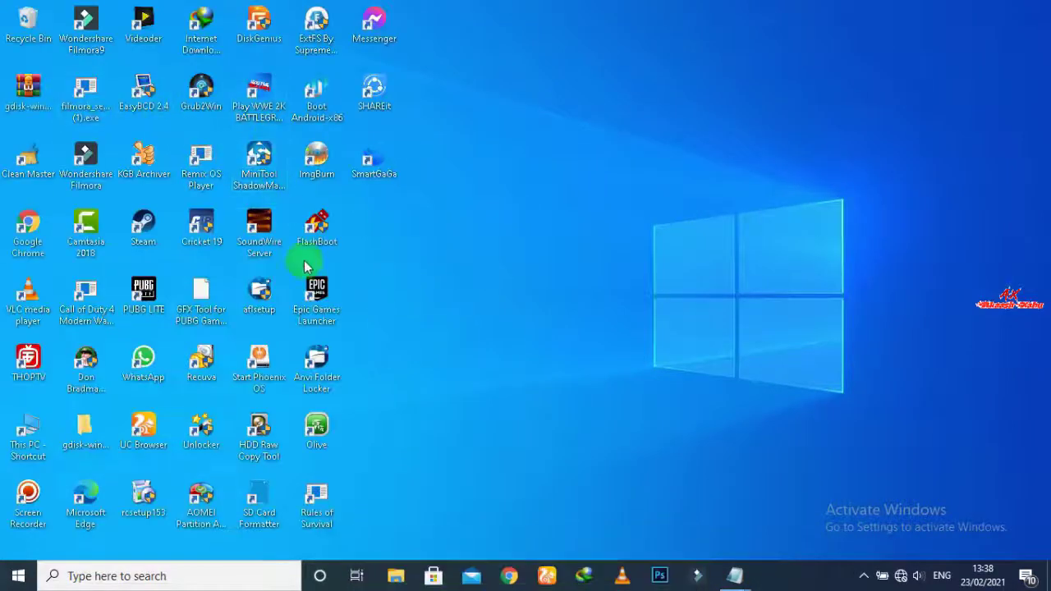
right_click(785, 163)
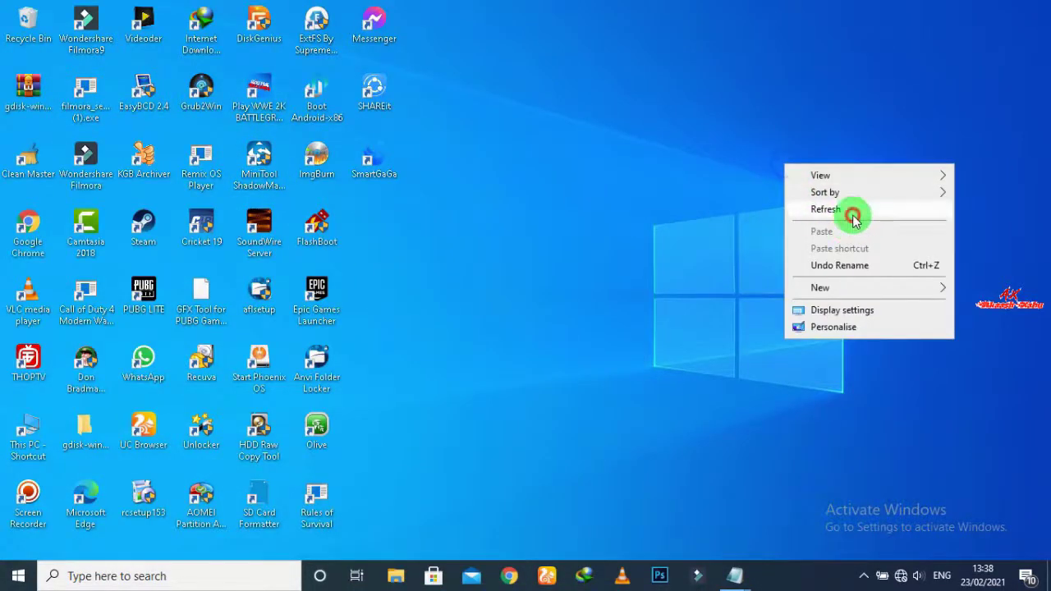
click(853, 215)
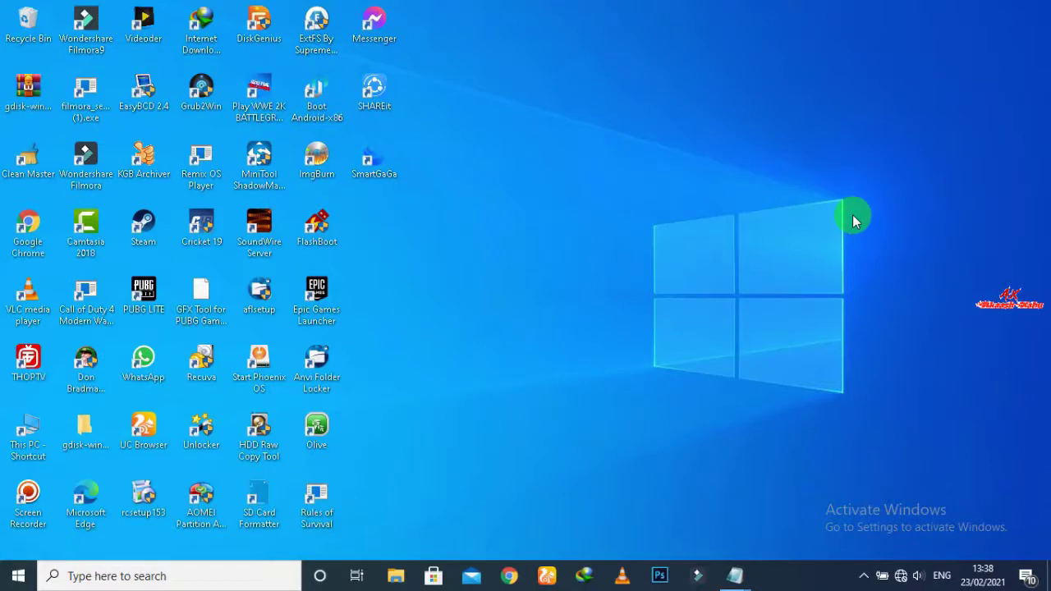
right_click(775, 128)
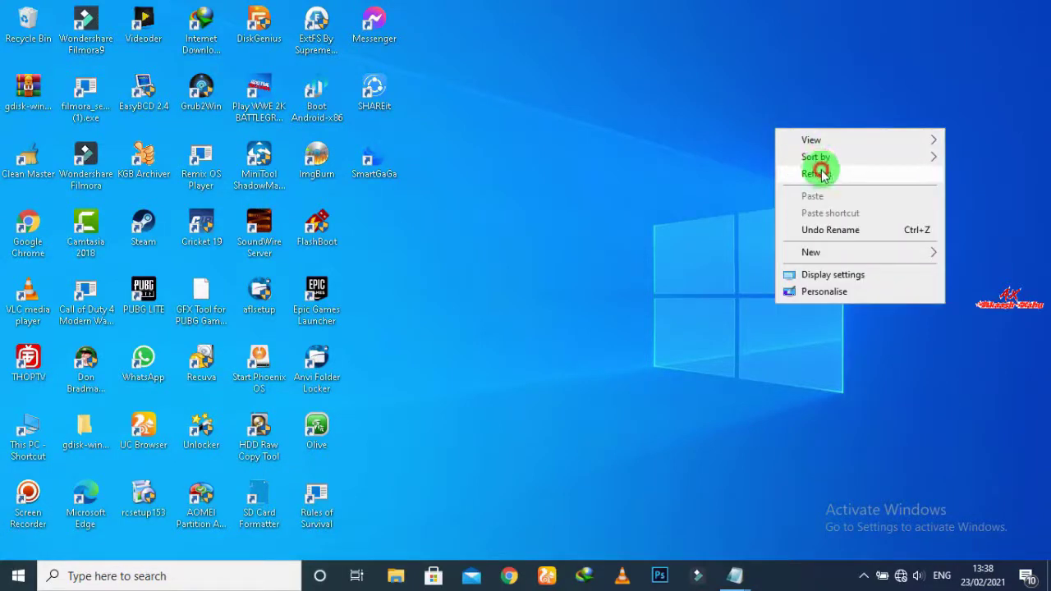
click(818, 172)
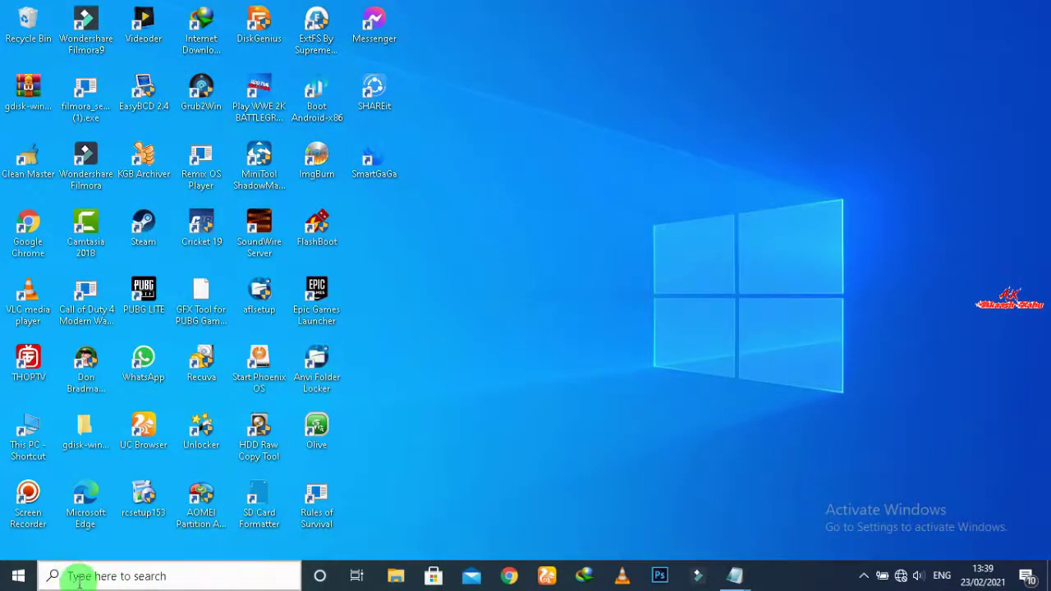
- Open the Windows Temp folder by executing temp through the Run app
click(158, 577)
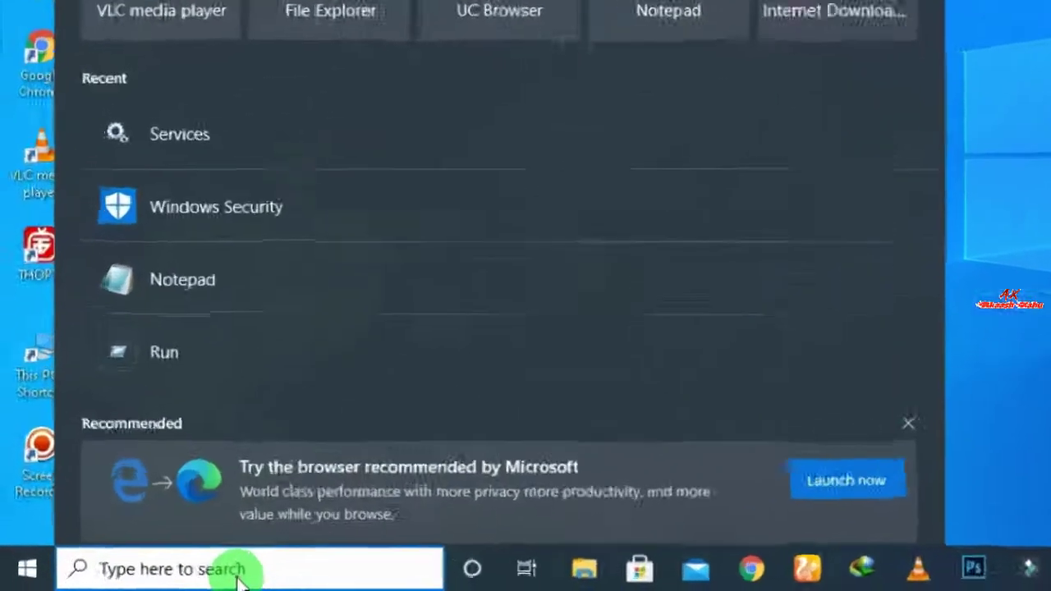
text(run)
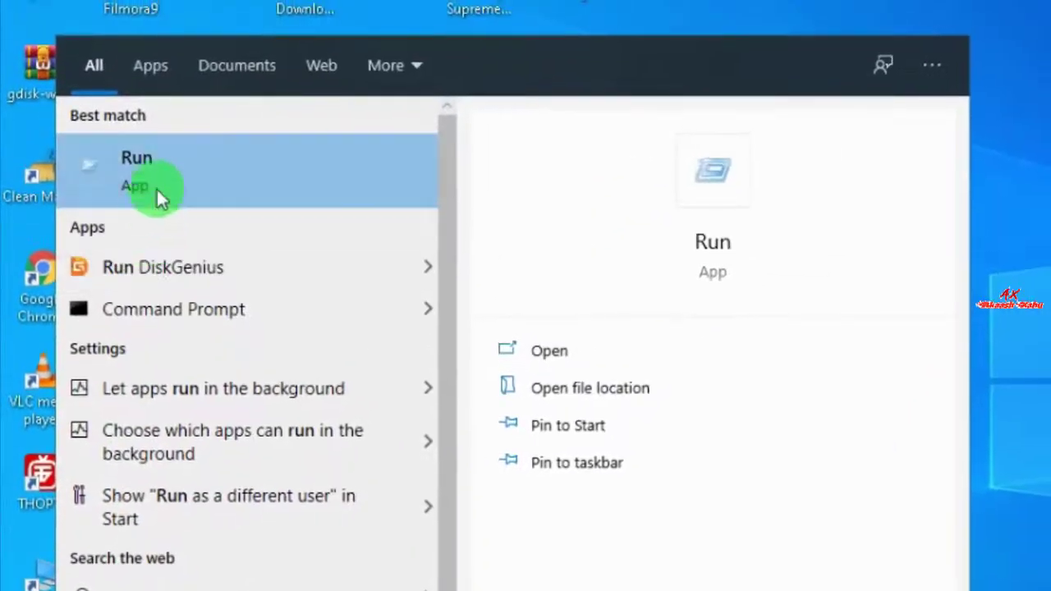
right_click(133, 170)
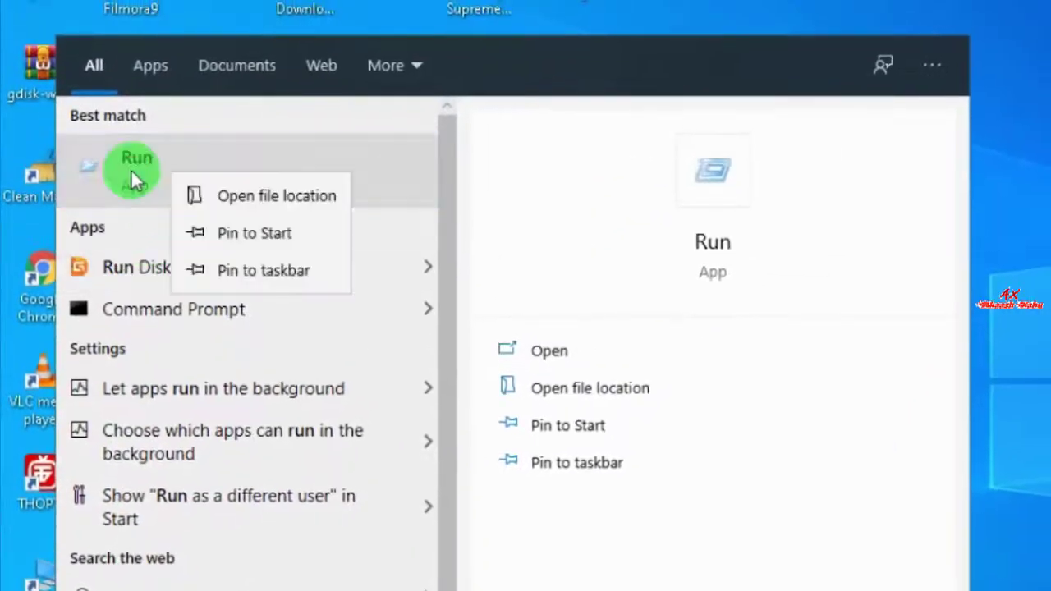
click(131, 169)
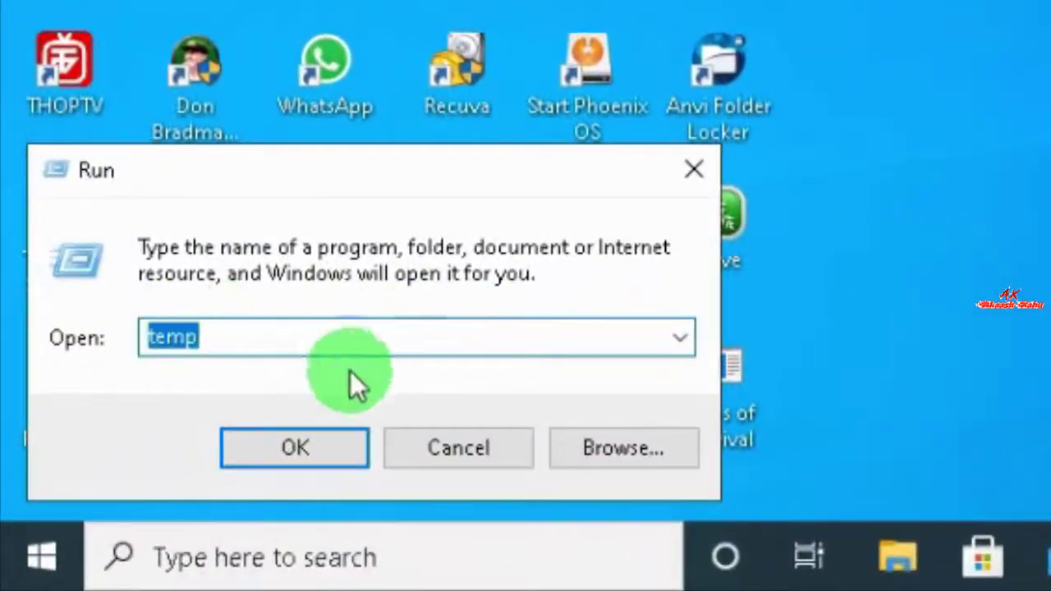
click(241, 341)
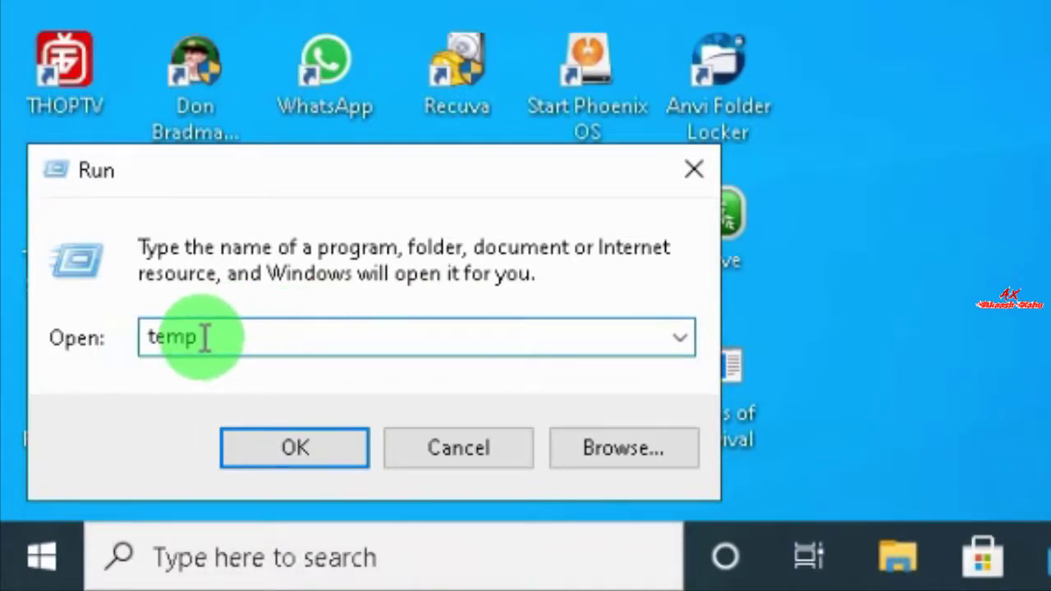
click(298, 446)
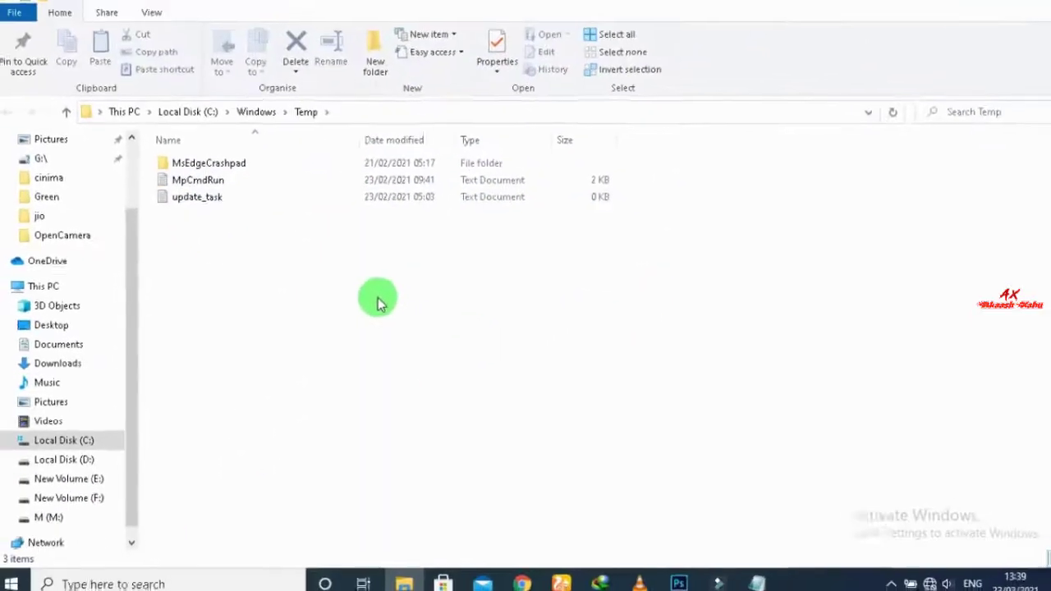
- Delete all items in the Windows Temp folder and close its window
drag(378, 298, 380, 165)
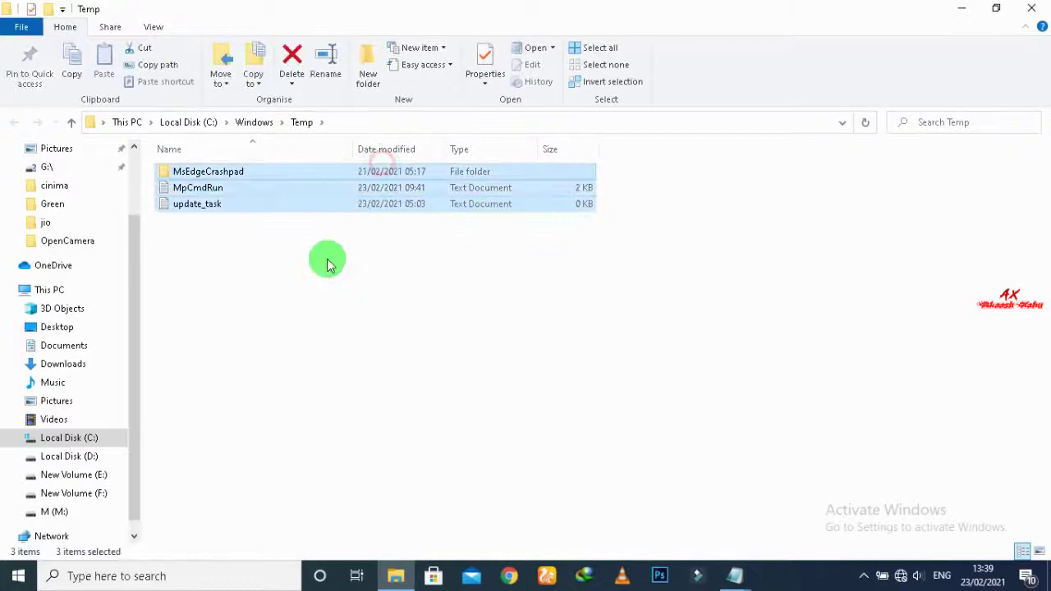
right_click(270, 186)
click(309, 422)
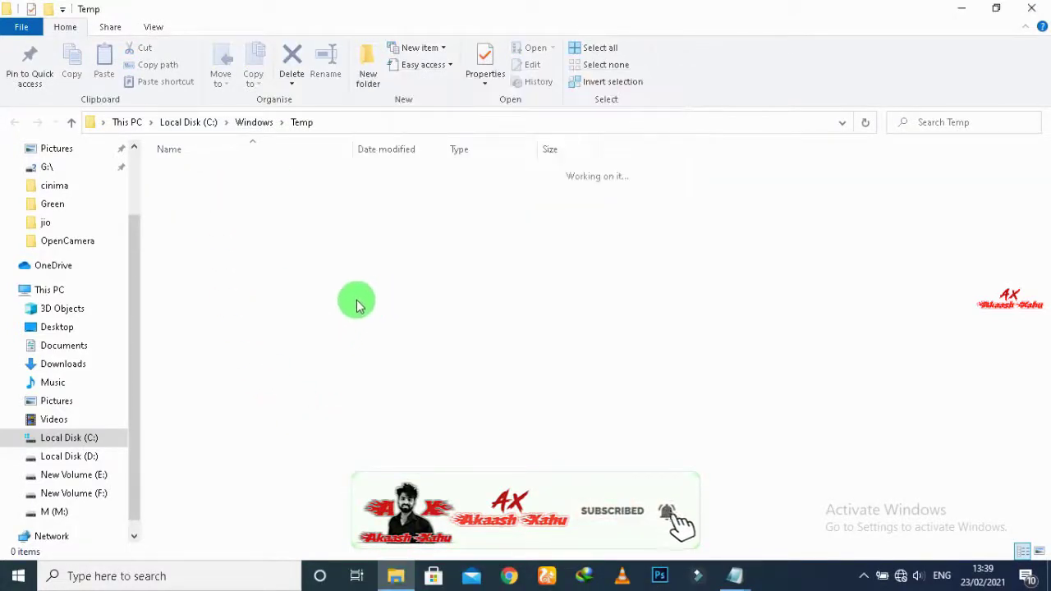
click(1033, 8)
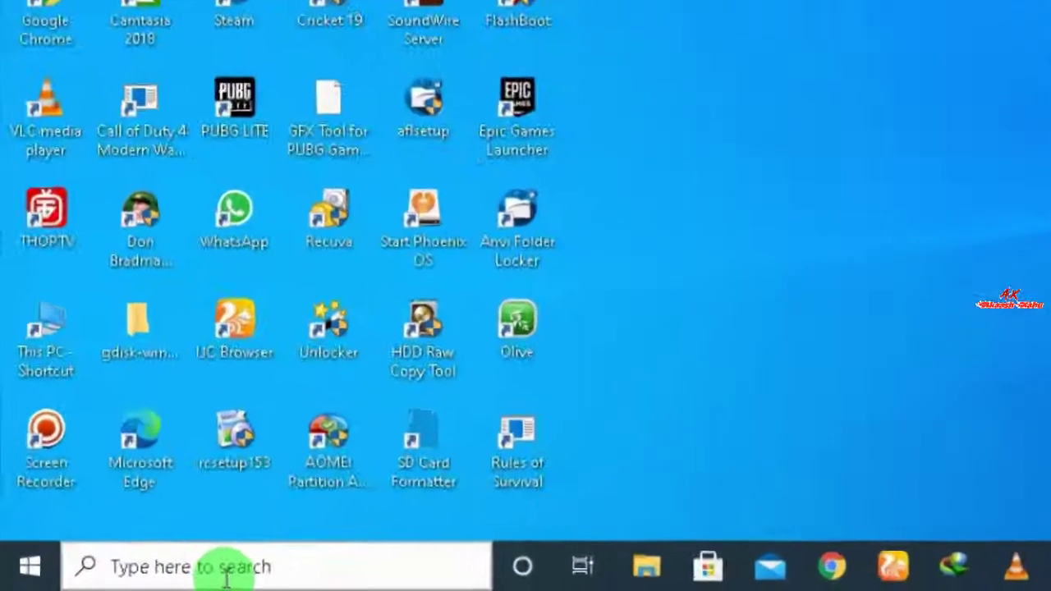
- Open the user's local Temp folder by executing %temp% through the Run app
click(111, 578)
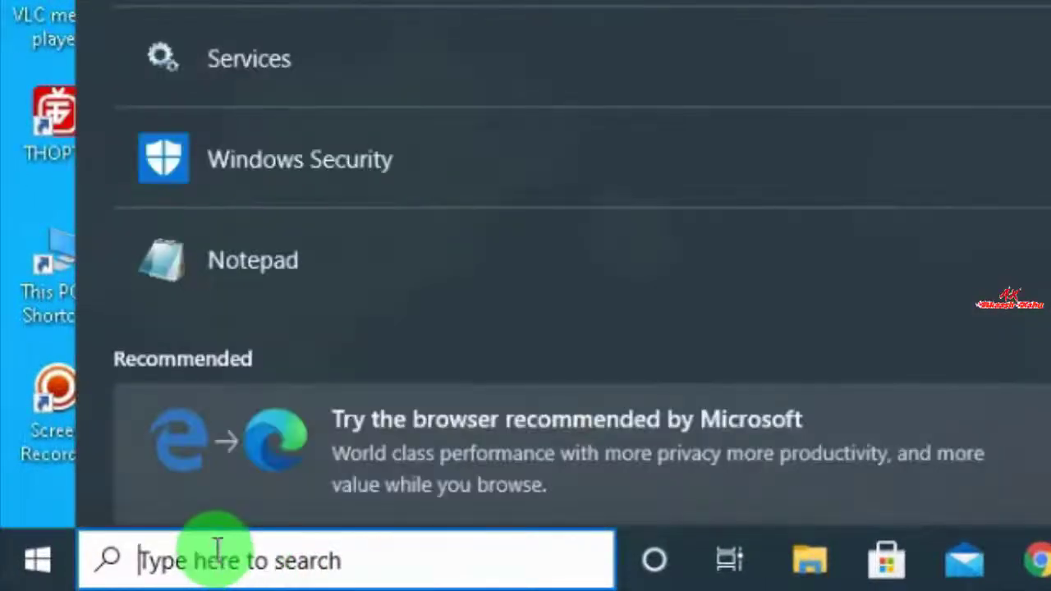
text(run)
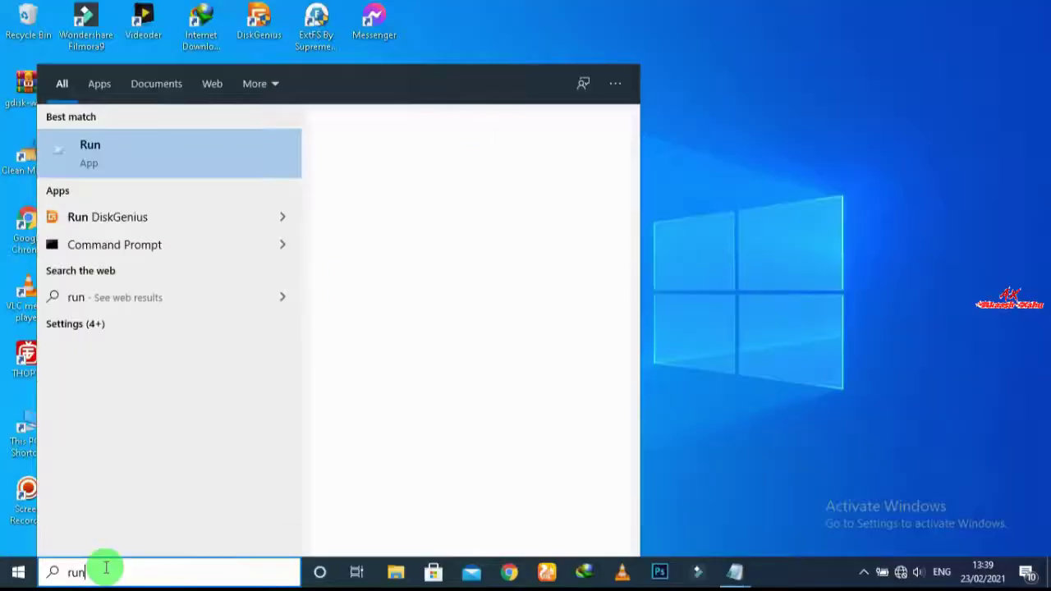
key(Return)
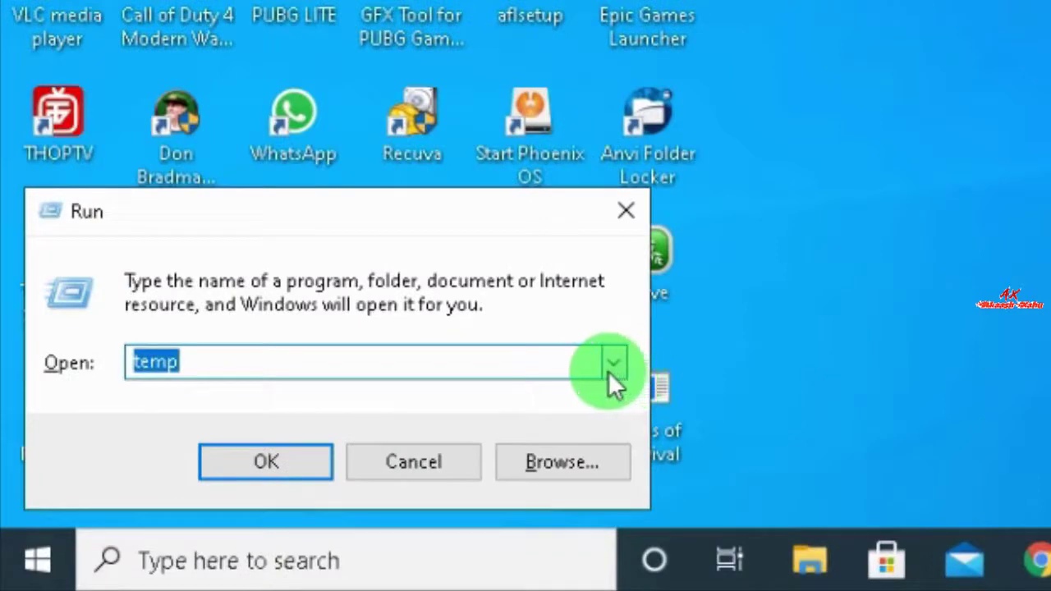
click(343, 368)
click(136, 362)
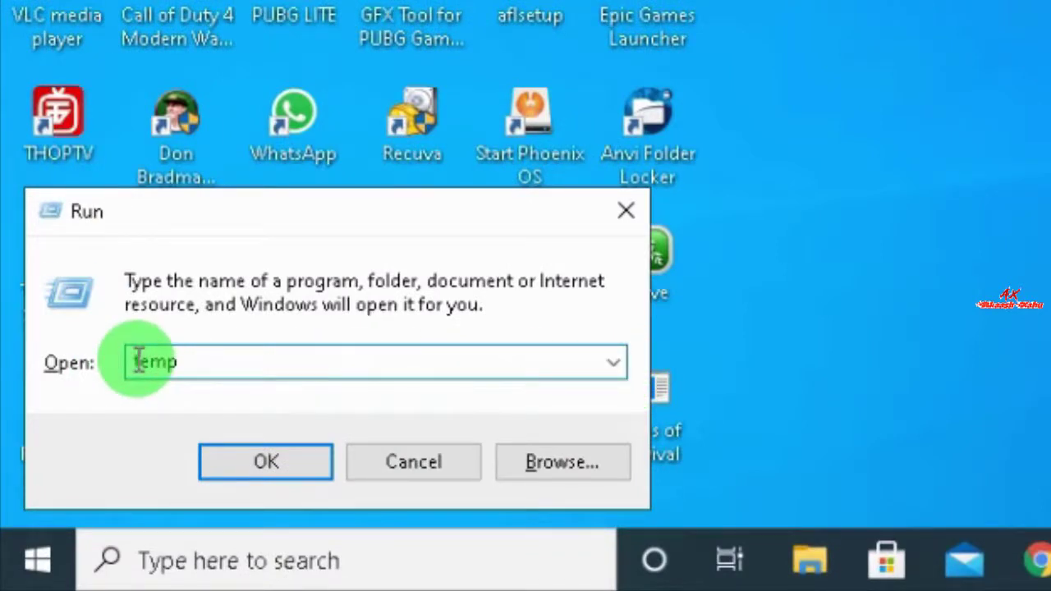
text(%temp)
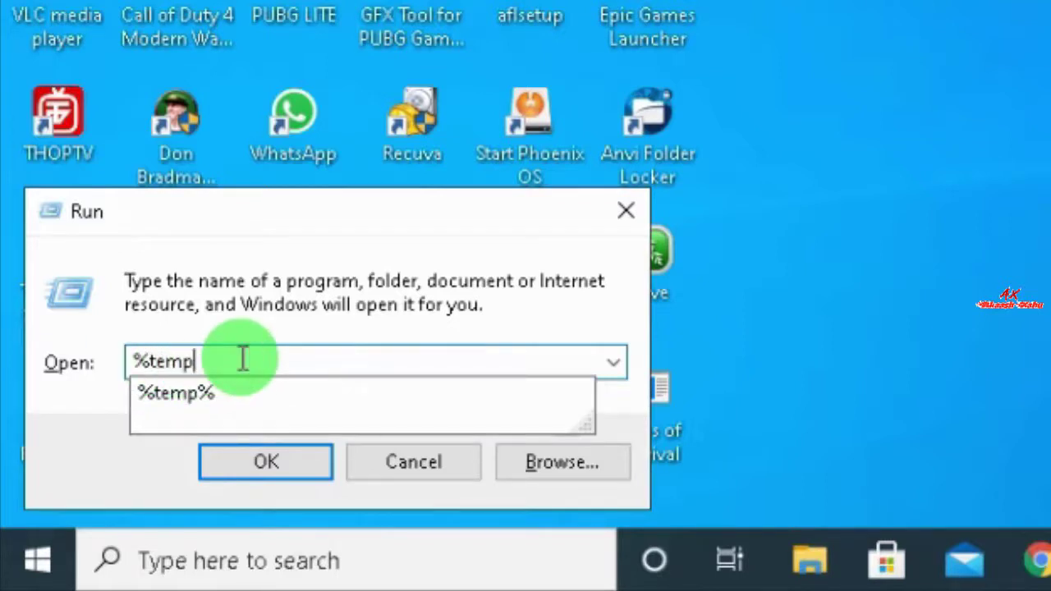
text(%)
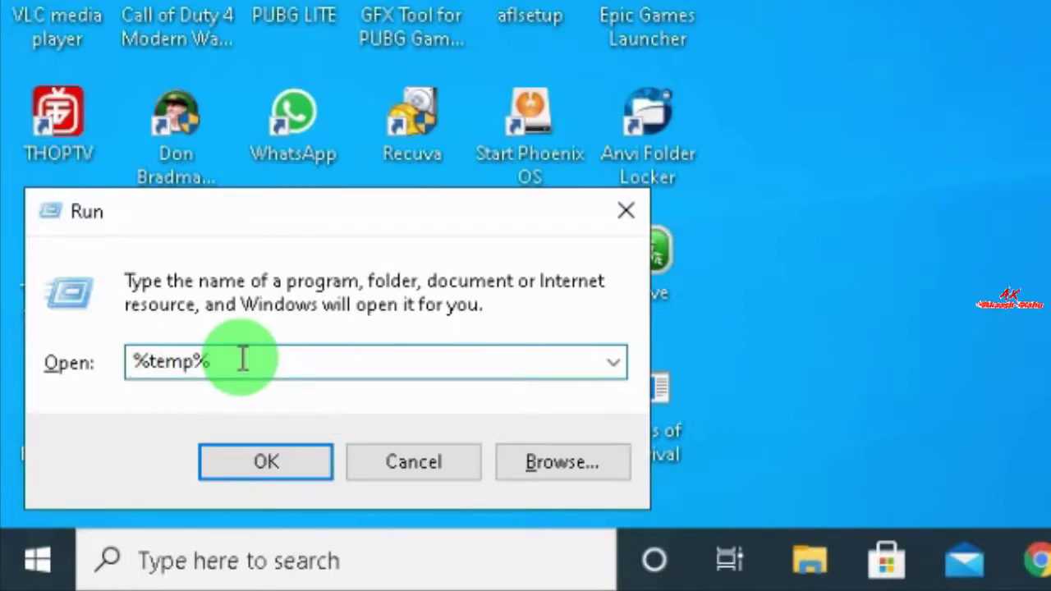
click(294, 461)
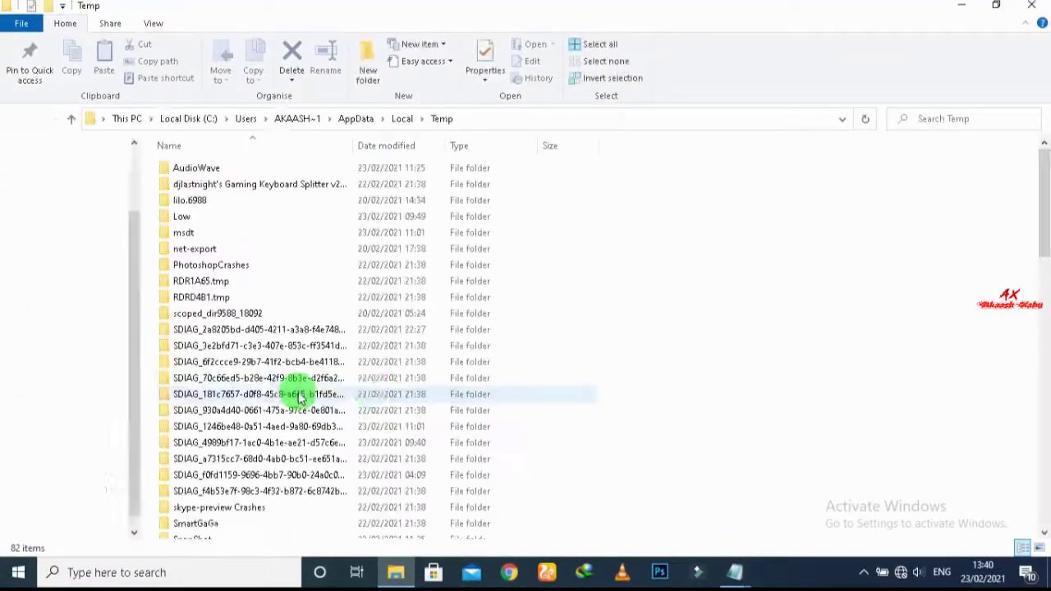
scroll(659, 324, down, 8)
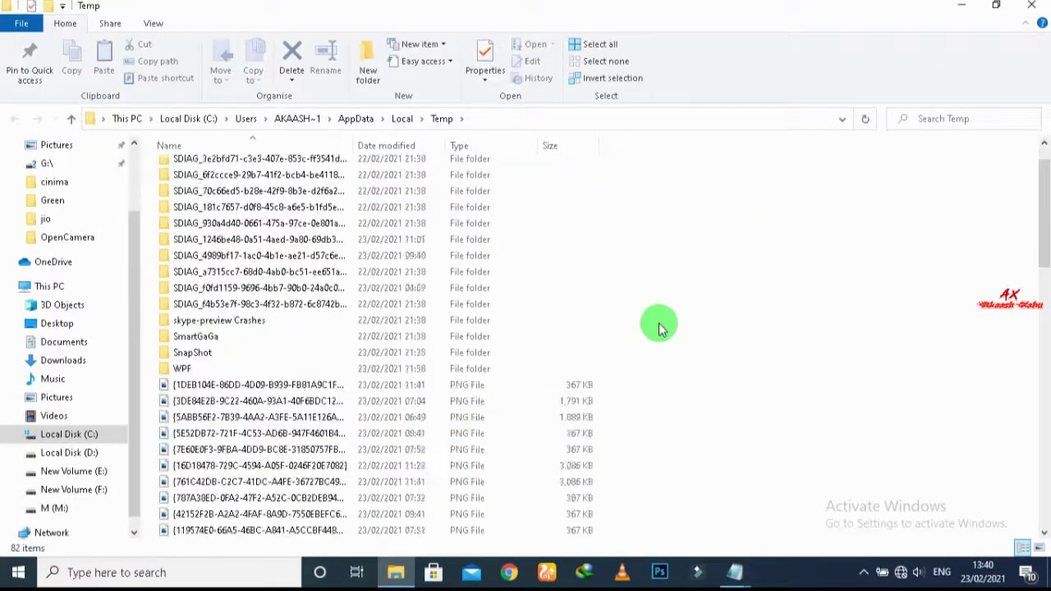
- Delete all items in the user's local Temp folder, skipping the files in use, and close its window
scroll(660, 325, up, 3)
scroll(659, 323, up, 5)
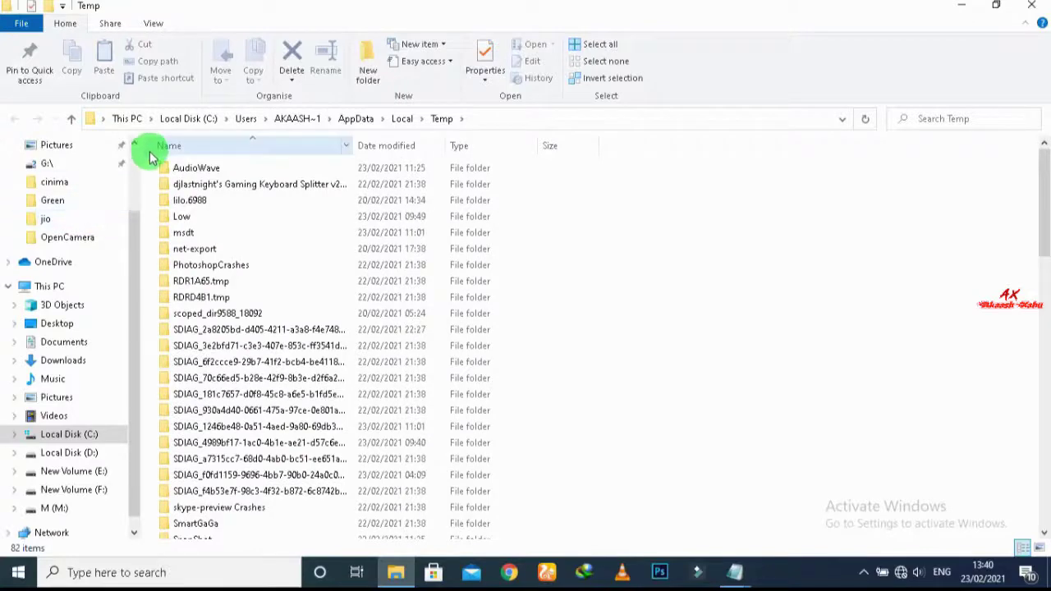
drag(148, 159, 424, 577)
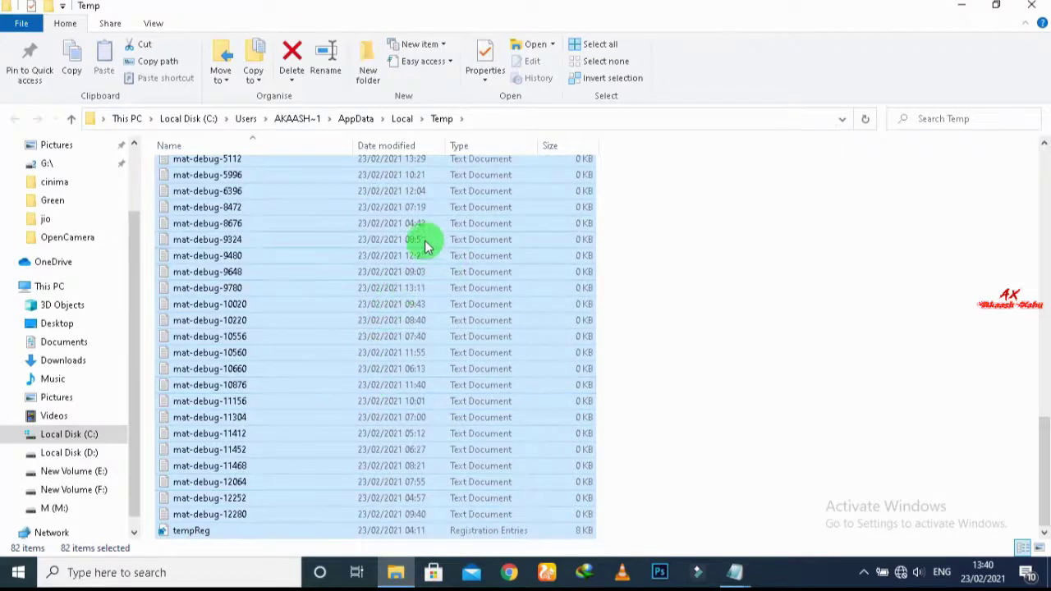
key(Delete)
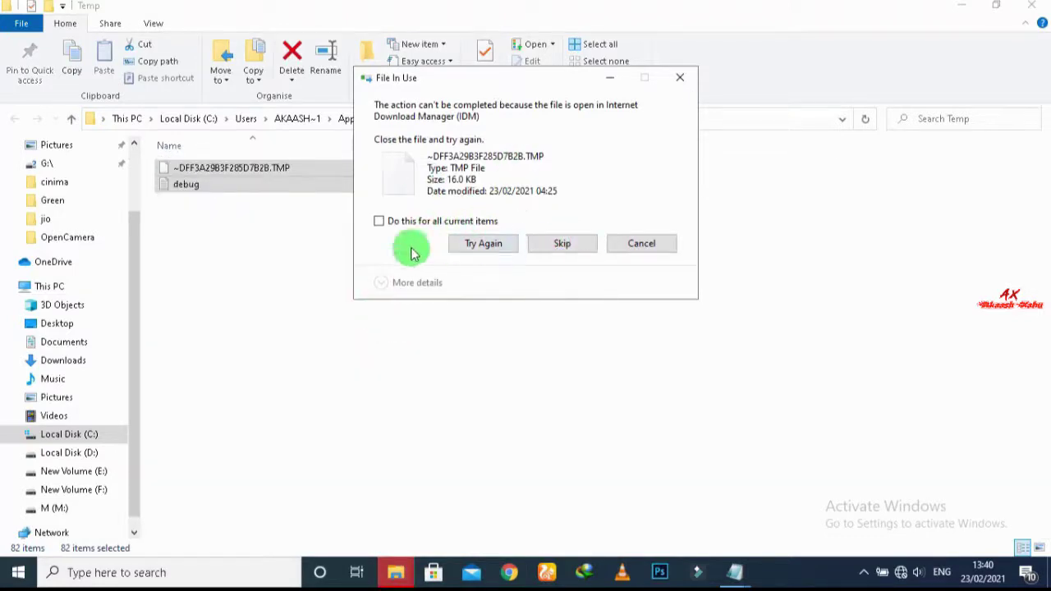
click(553, 243)
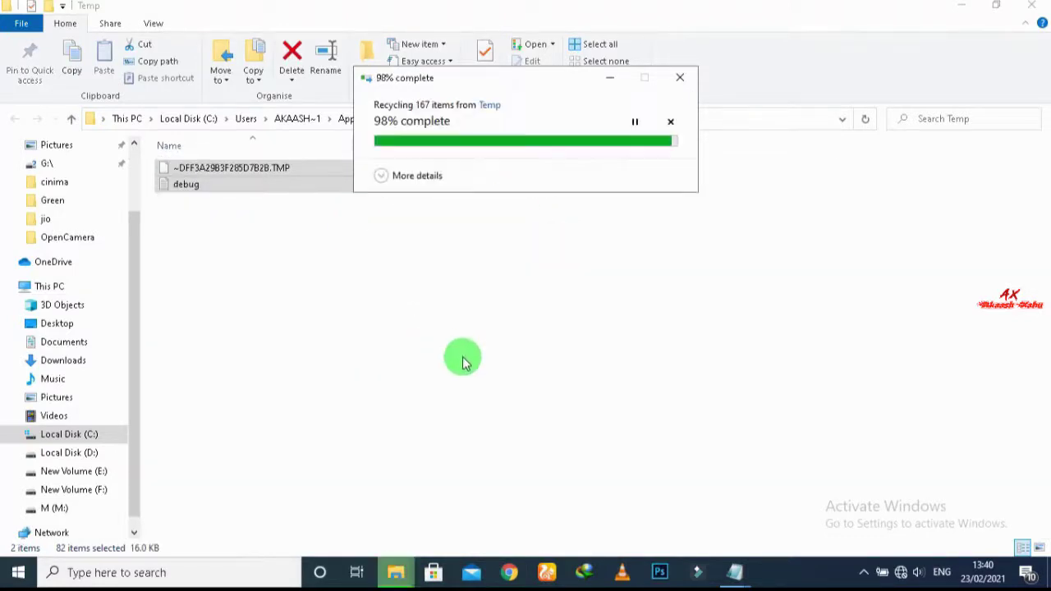
click(567, 241)
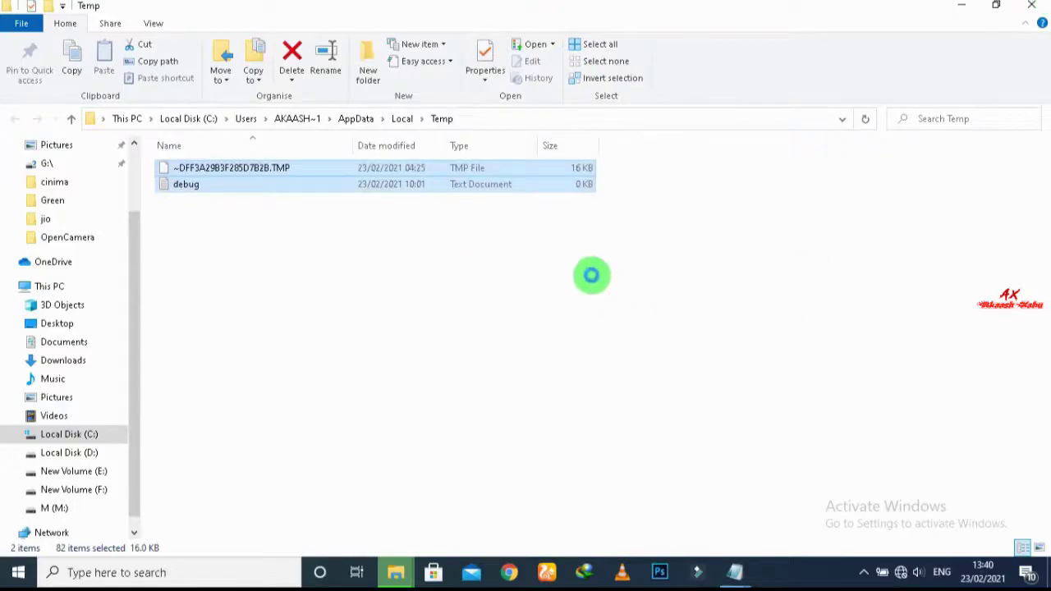
click(1036, 6)
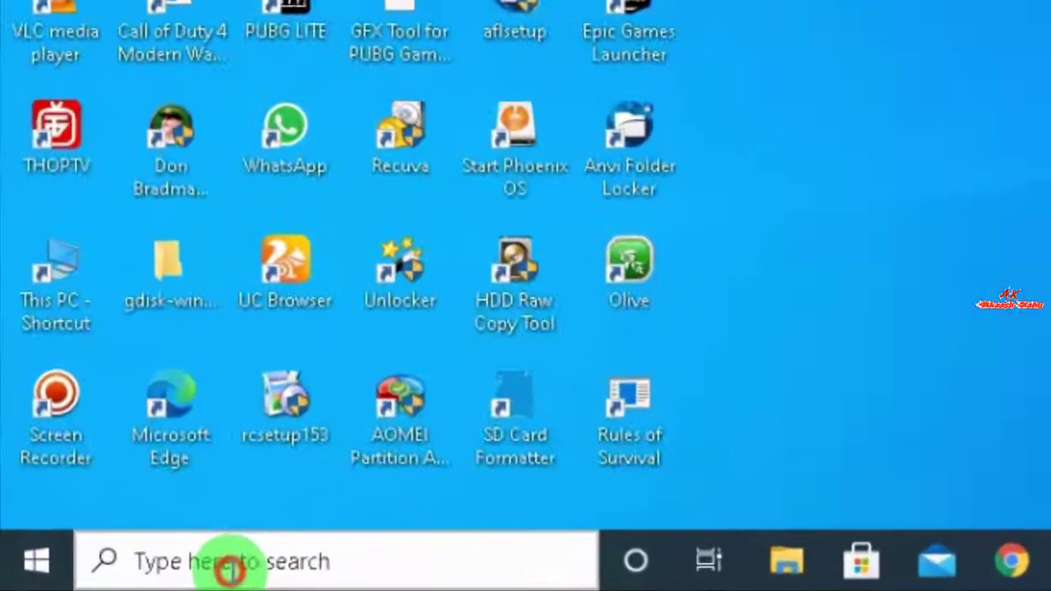
- Search Windows for wi and open the Windows Security app
click(115, 573)
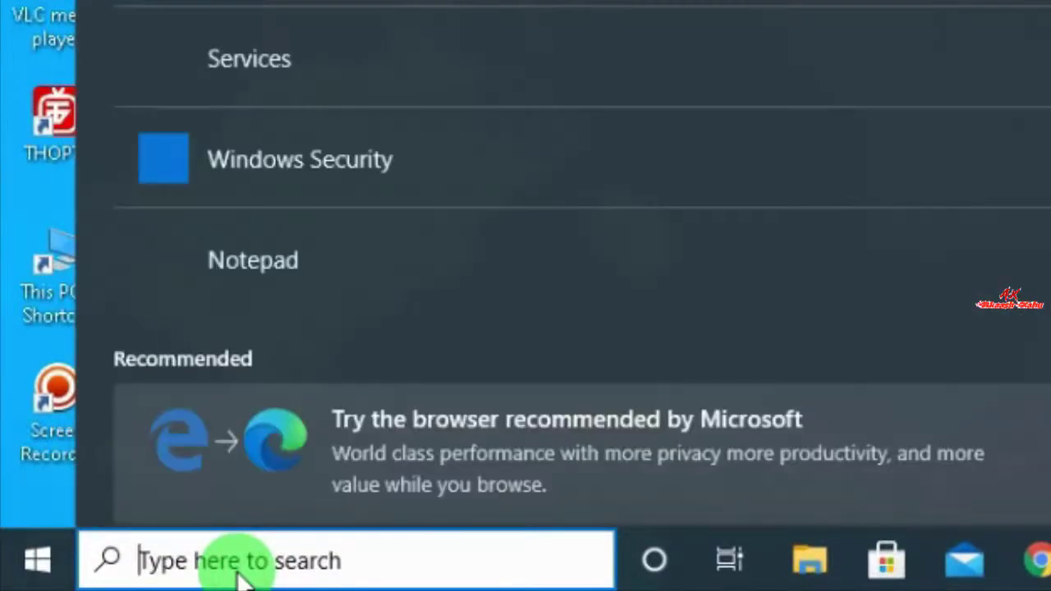
text(wi)
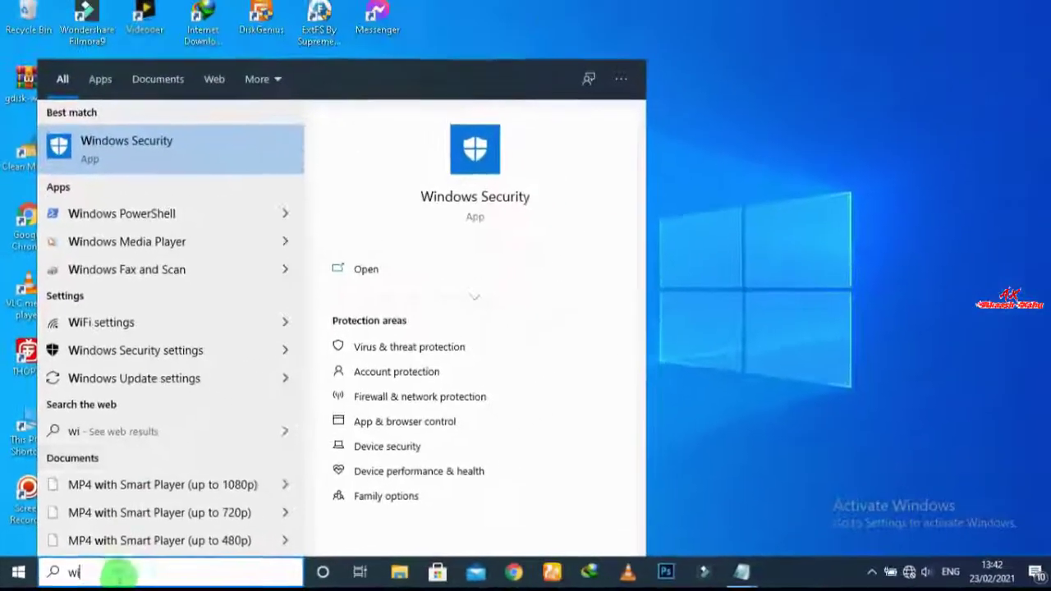
click(146, 148)
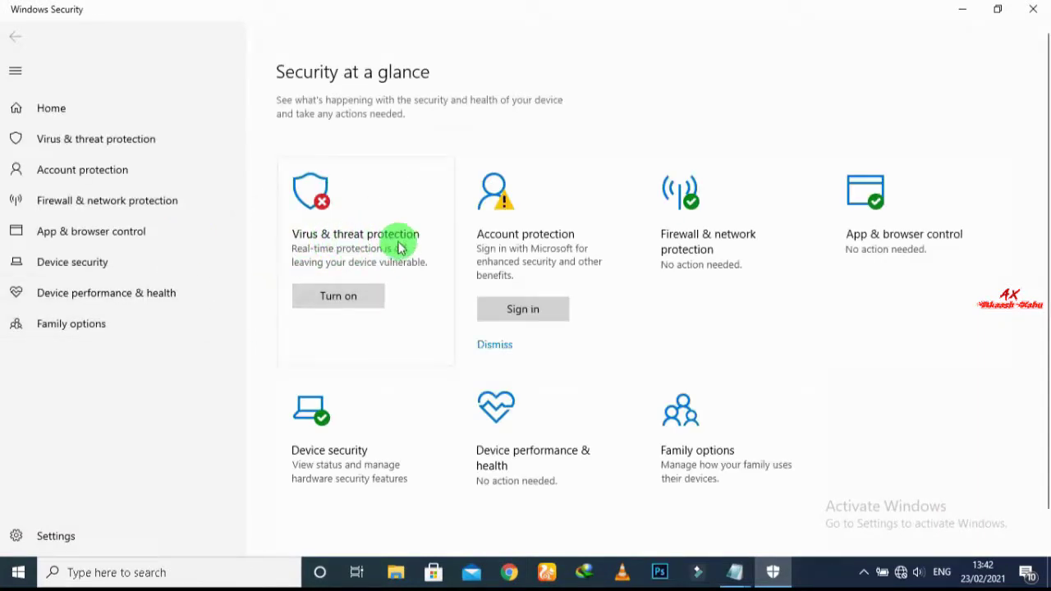
- Turn on Real-time protection in the Virus & threat protection settings
click(362, 237)
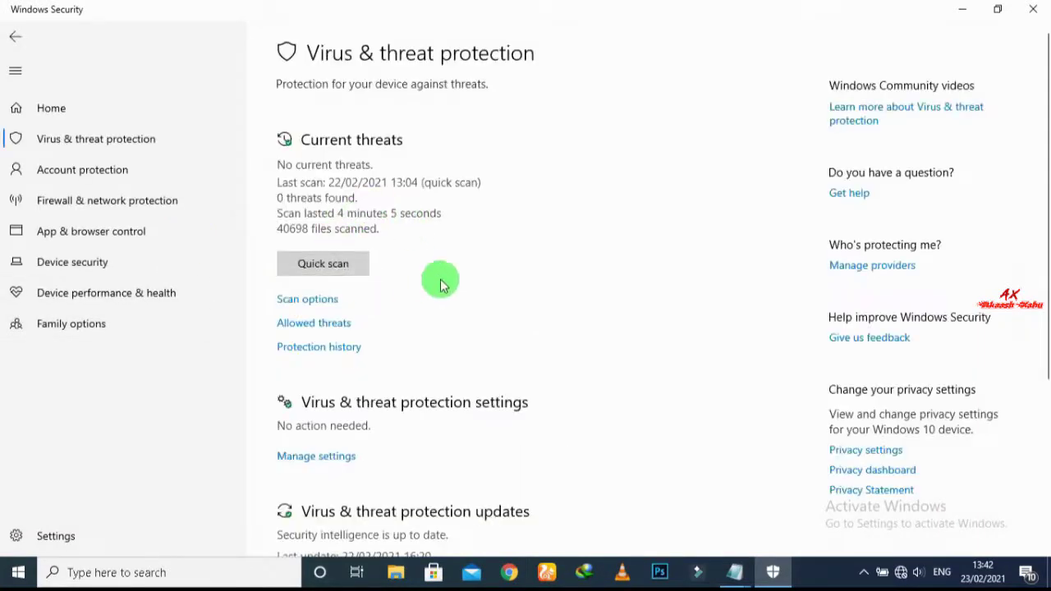
scroll(383, 219, down, 1)
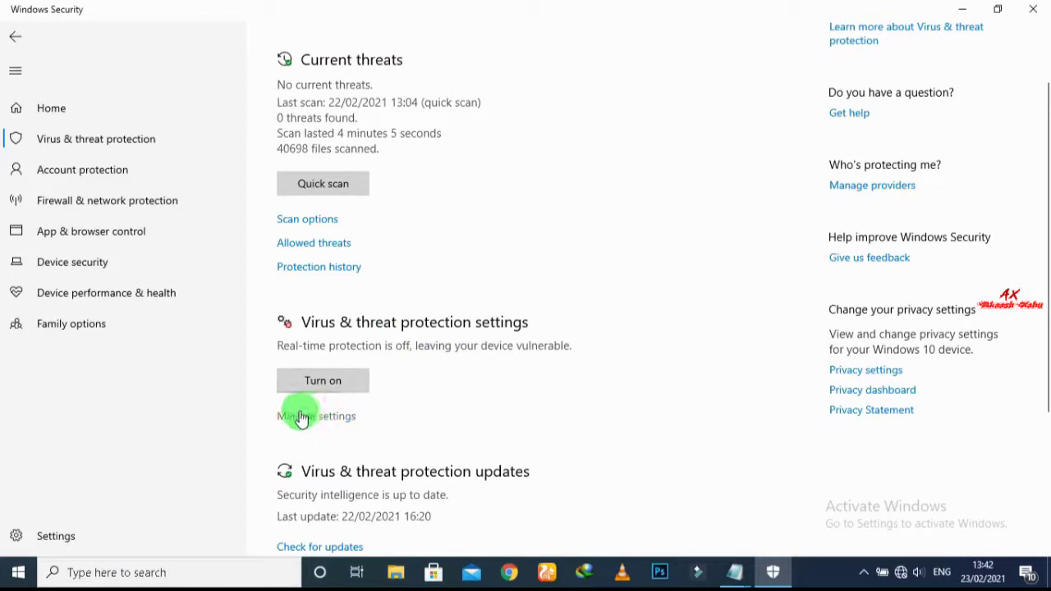
click(345, 417)
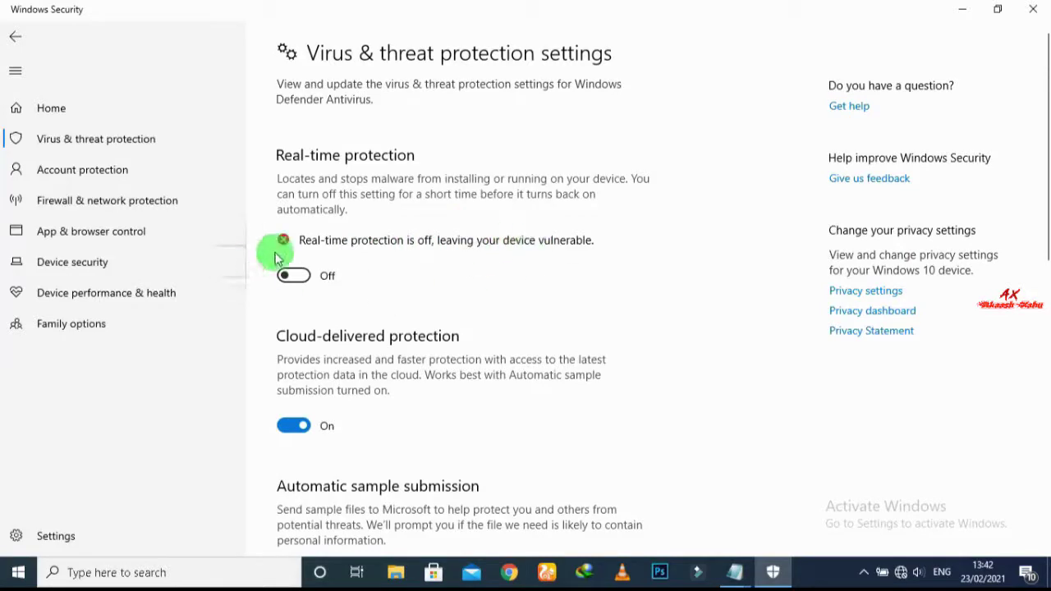
click(294, 276)
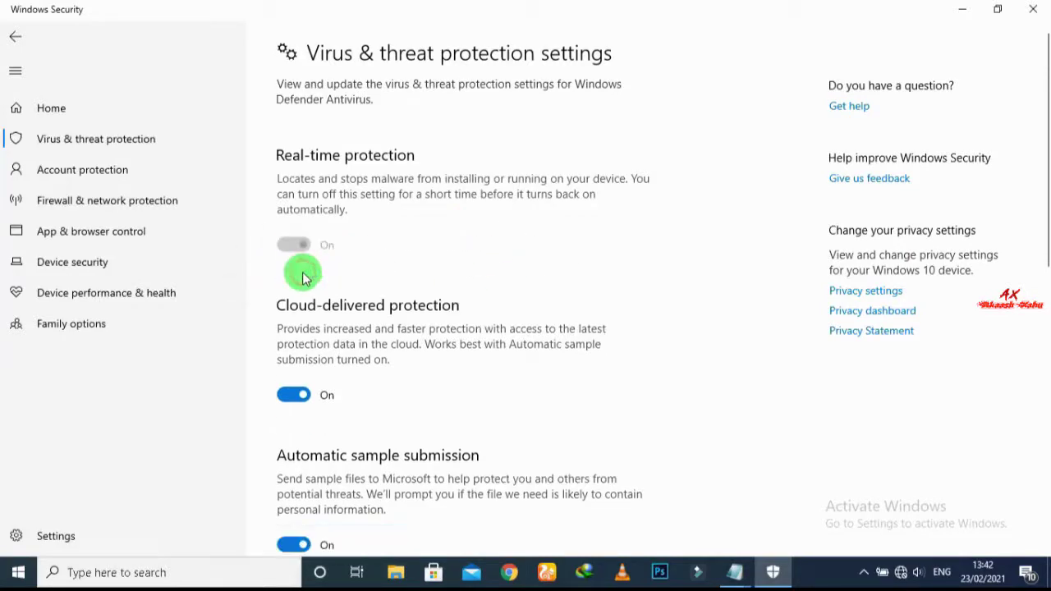